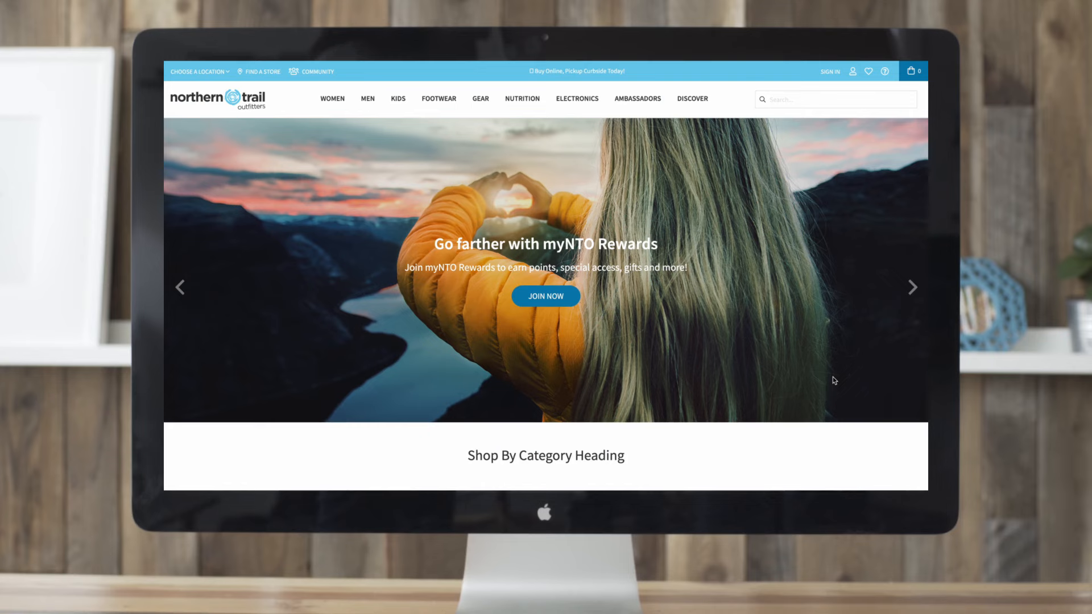
scroll(833, 377, "down", 5)
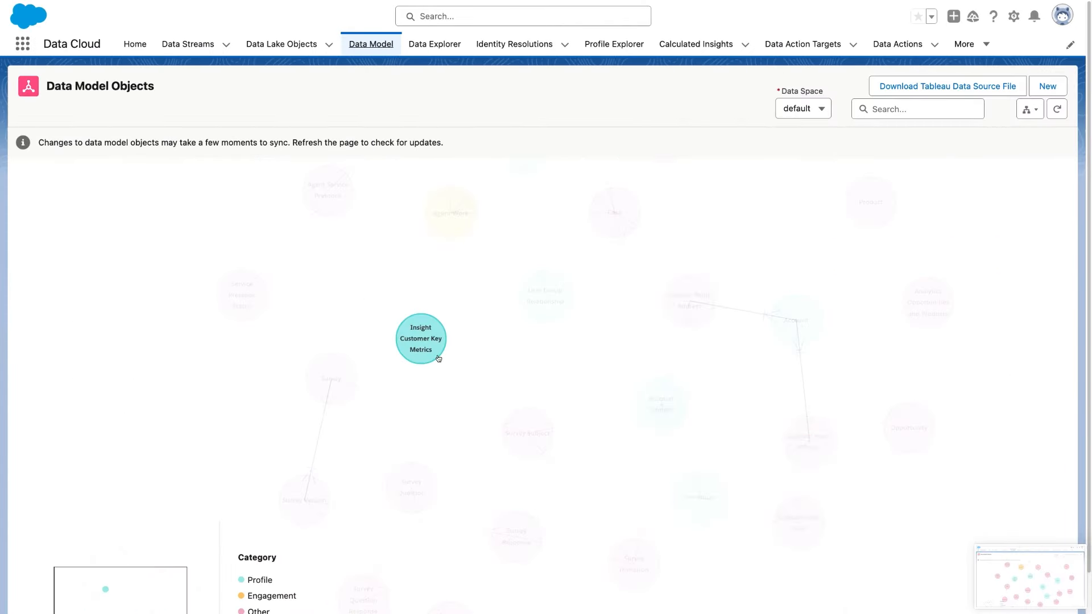
Add a relationship on Insight Customer Key Metrics from Individual Id with N:1 cardinality
left_click(437, 358)
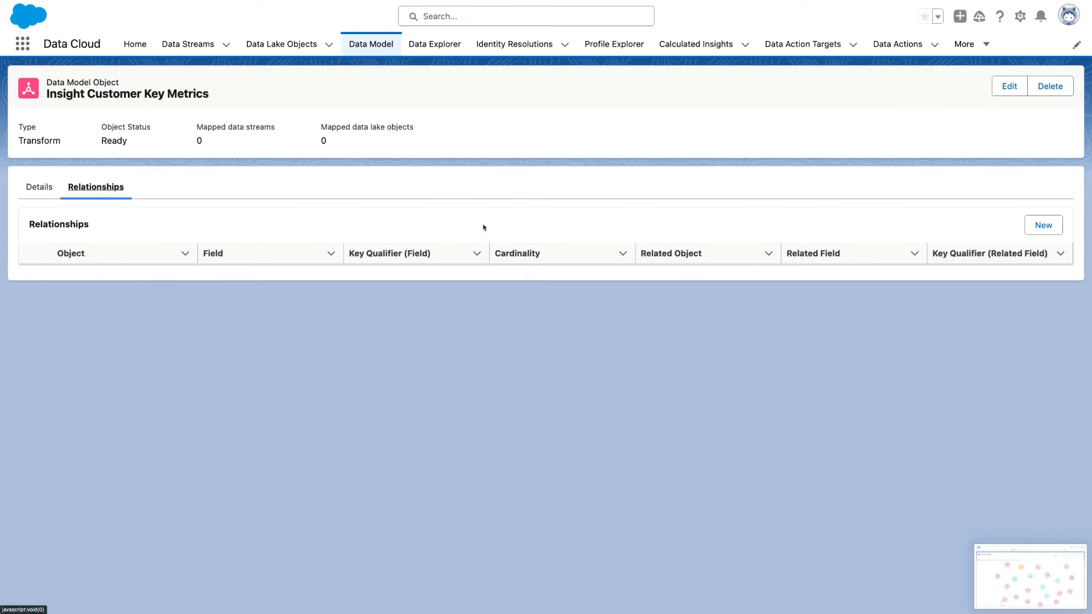
left_click(1043, 225)
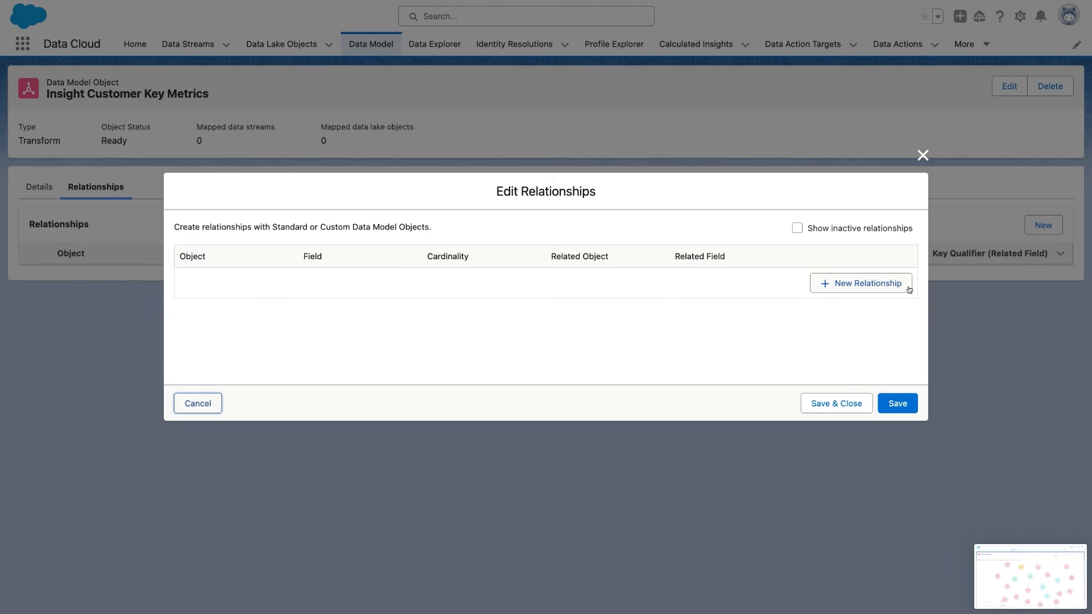
left_click(863, 283)
left_click(392, 283)
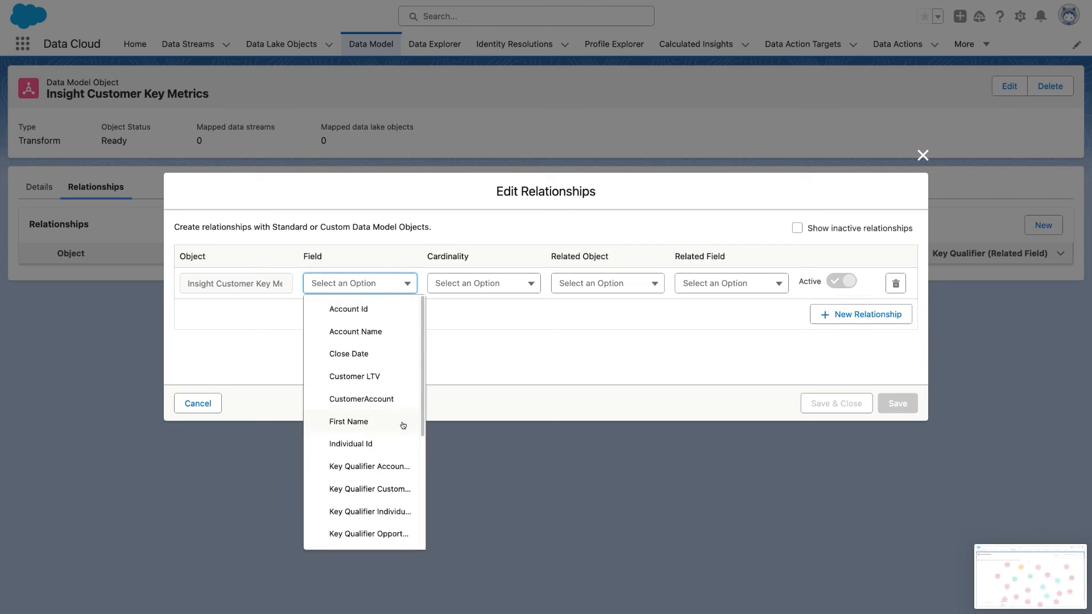
left_click(350, 443)
left_click(483, 283)
left_click(478, 335)
Relate it to the Individual object's Individual Id field and save the relationship
left_click(608, 283)
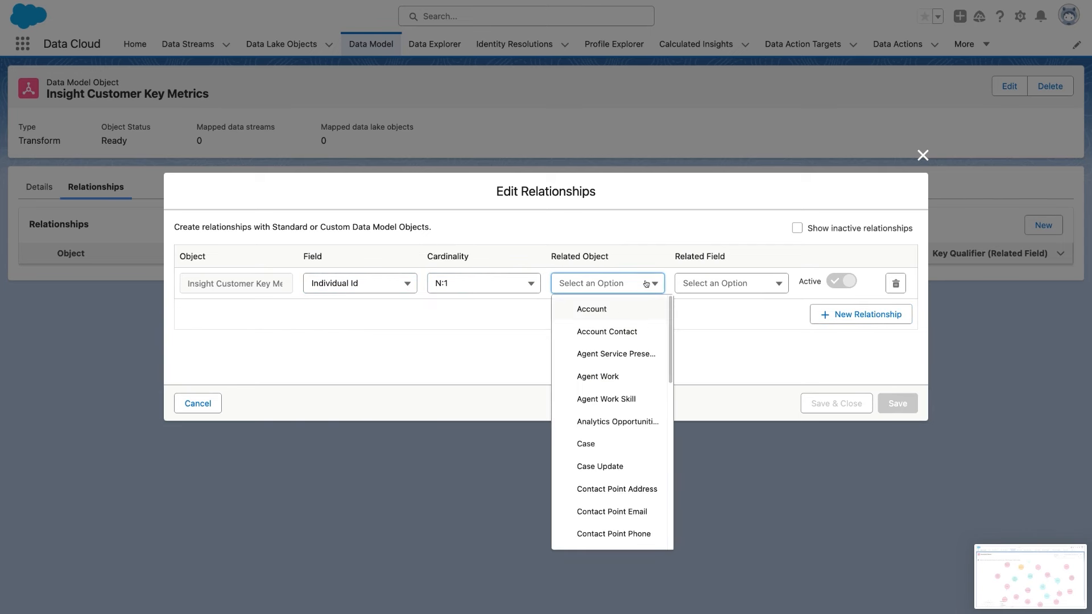
scroll(650, 346, "down", 3)
left_click(636, 448)
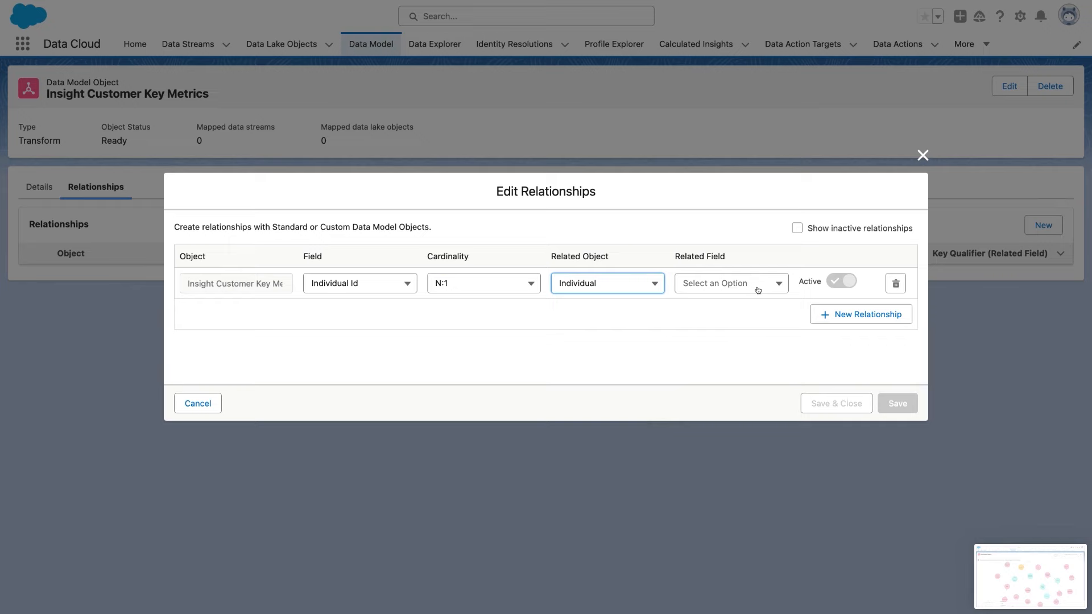
left_click(732, 283)
left_click(721, 332)
left_click(836, 404)
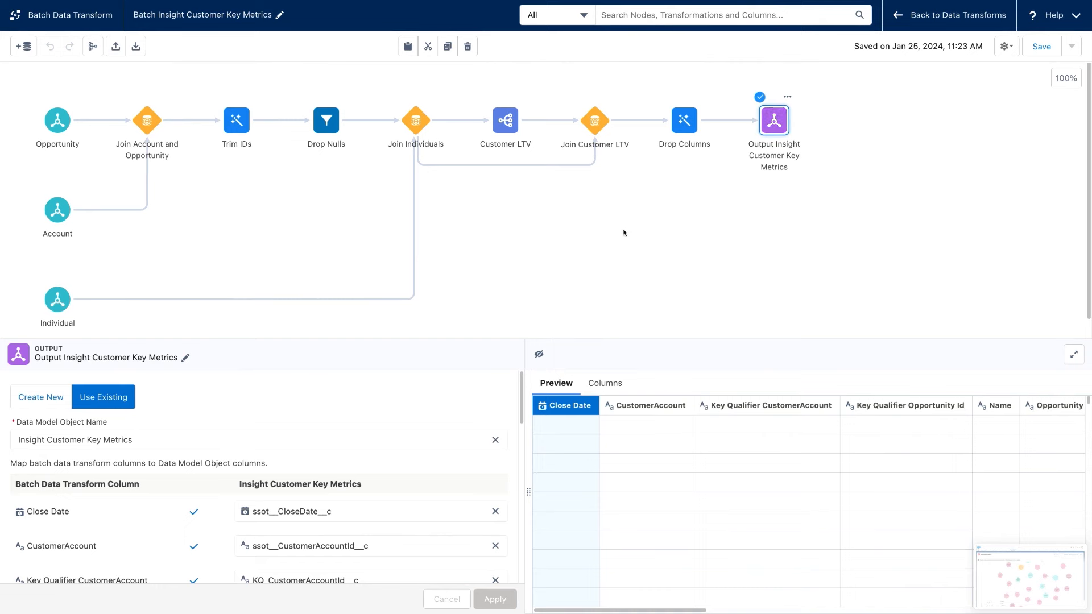
scroll(466, 397, "down", 2)
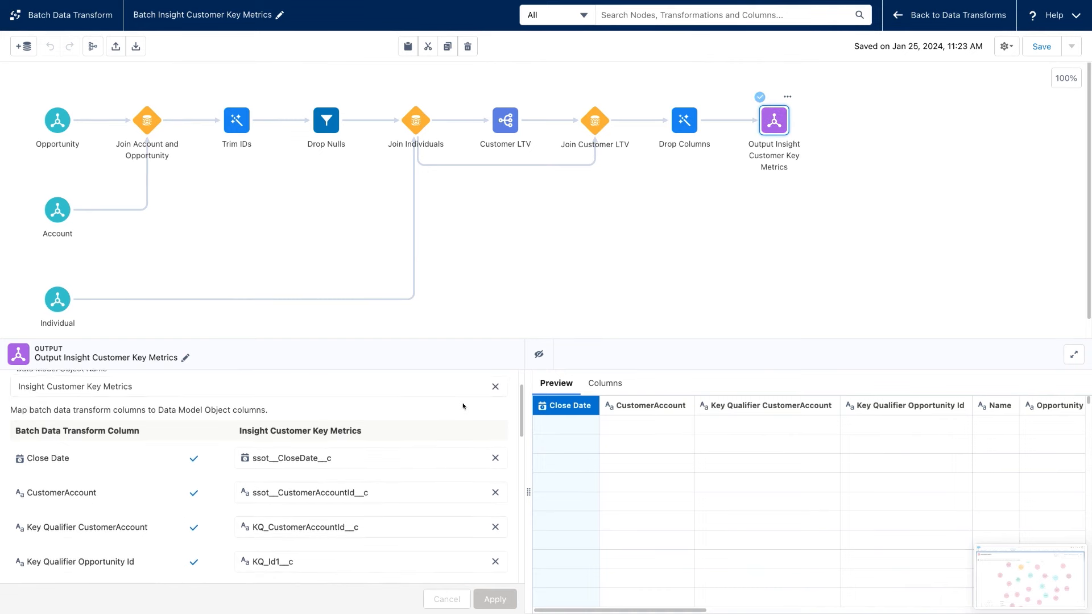
scroll(463, 405, "up", 2)
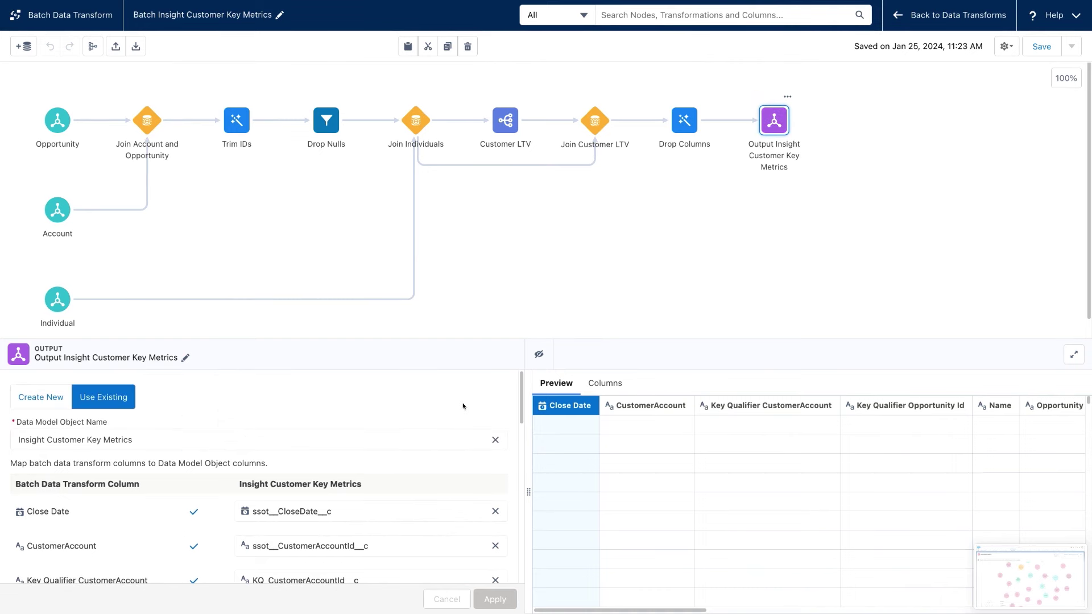
Deselect the output node on the transform canvas to close its settings
left_click(717, 264)
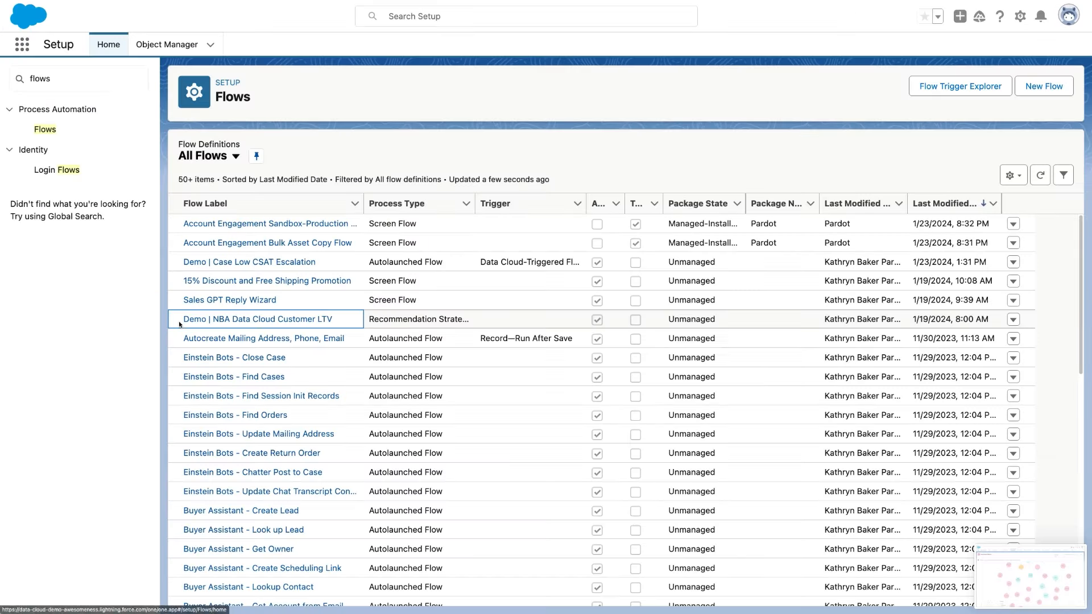
Edit the Get Data Cloud Insights element in the 'Demo | NBA Data Cloud Customer LTV' flow
left_click(185, 319)
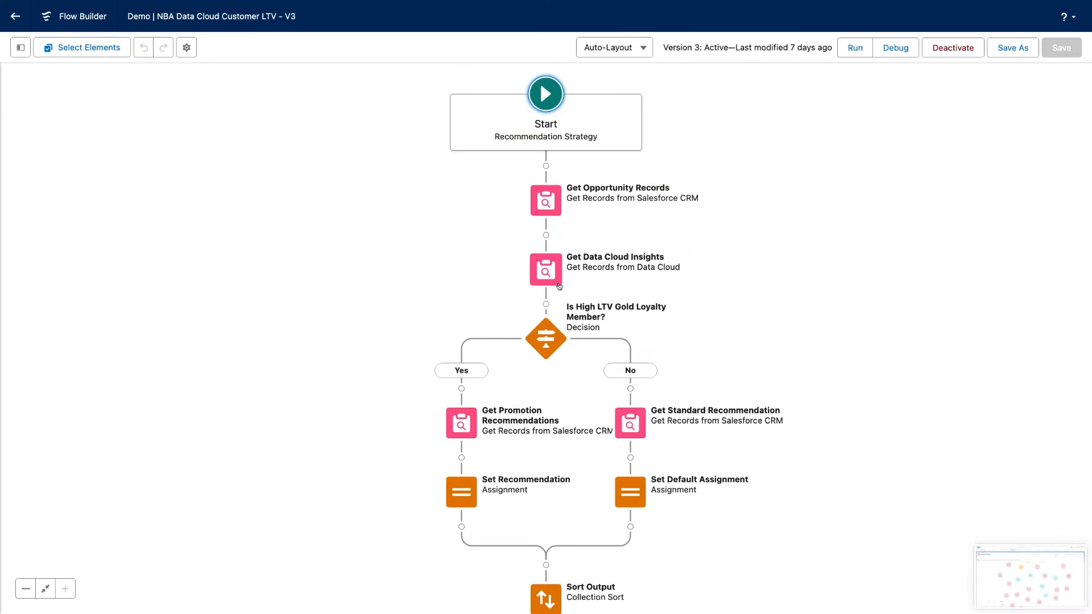
left_click(546, 270)
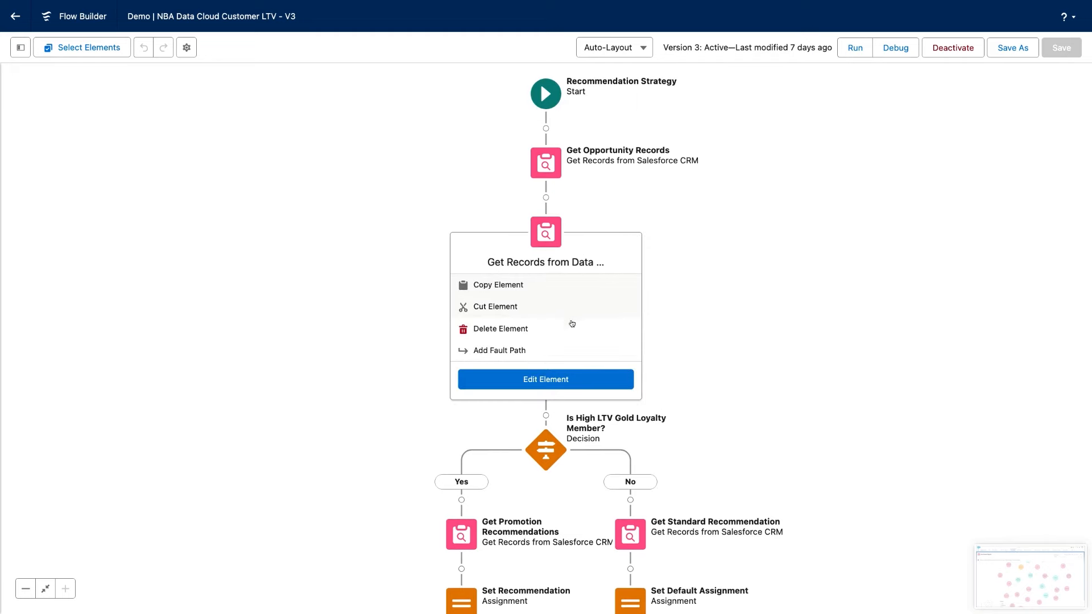
left_click(591, 379)
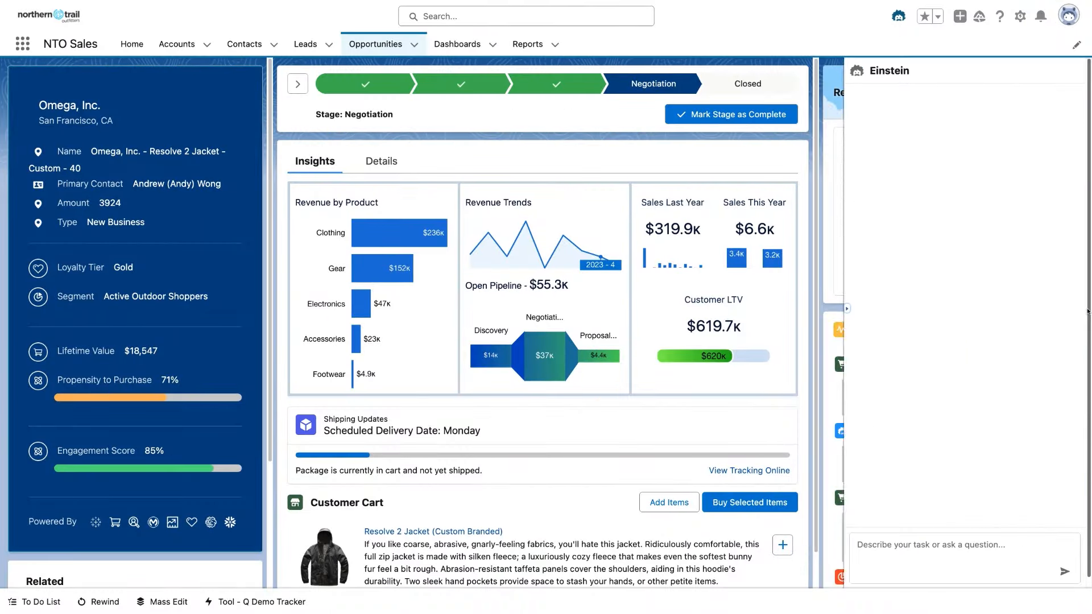
type("write a p")
type("ersonalized email to Andy Wong to follow up on his custom branded jacket order and re")
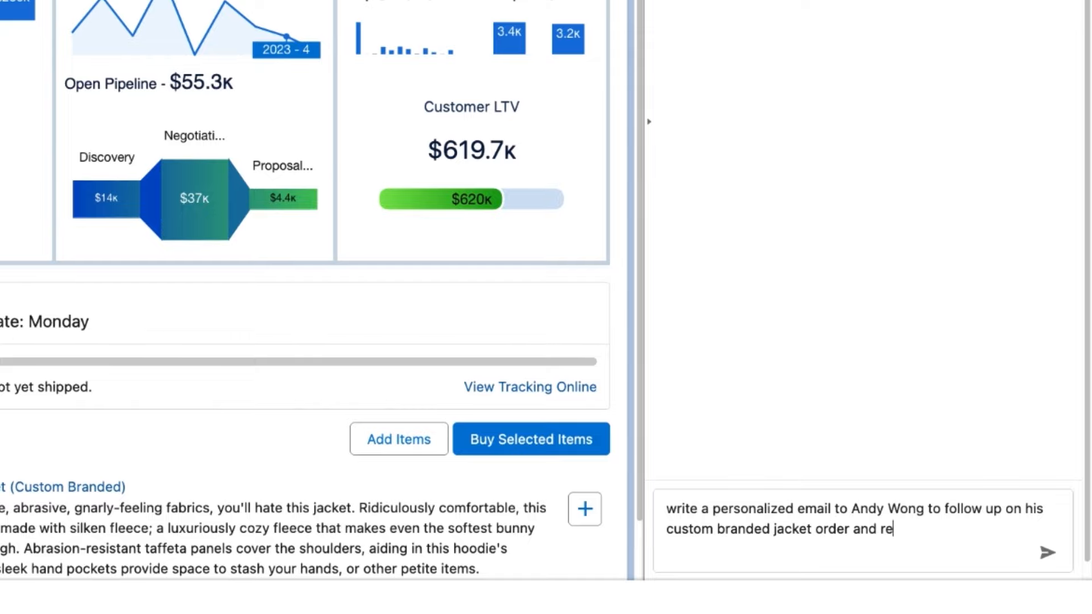
type("weekender bag based on the promotion generated")
Have Einstein draft the discount and free shipping email, add it to the composer and send it
key("Return")
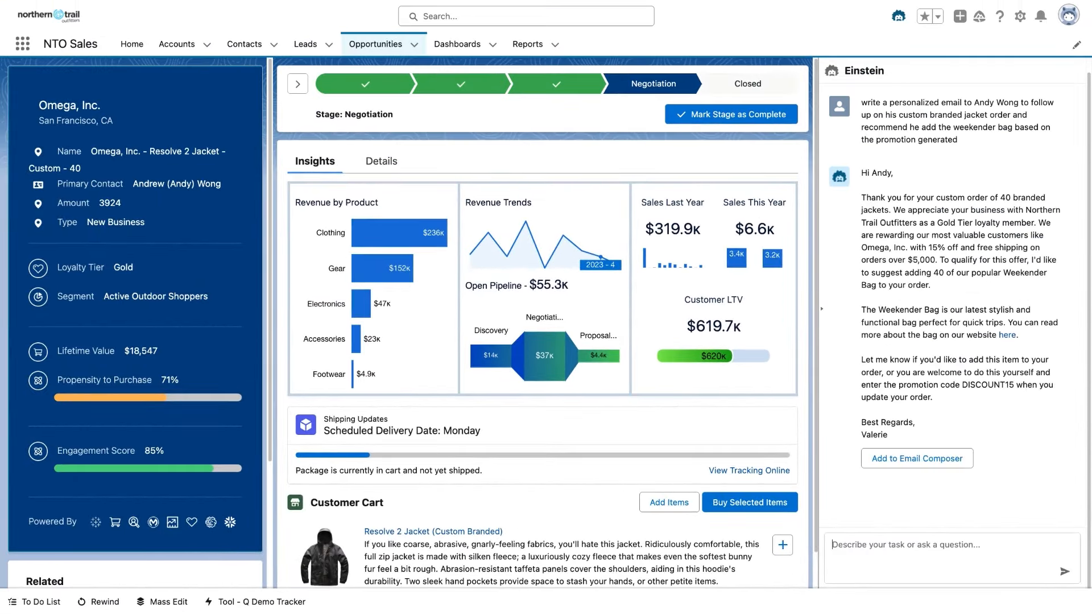
left_click(918, 458)
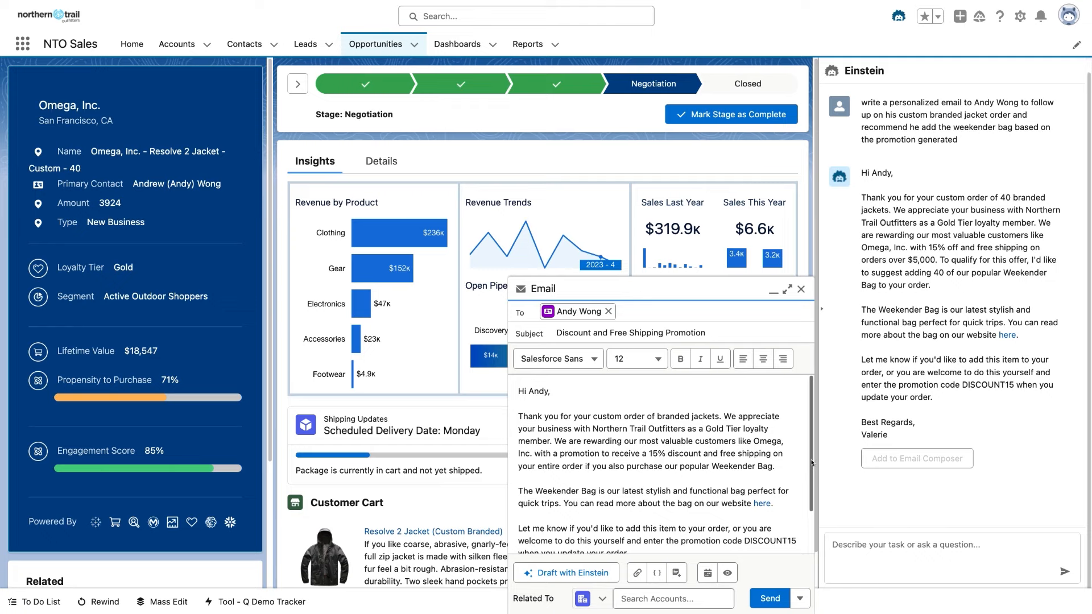
left_click_drag(811, 463, 812, 504)
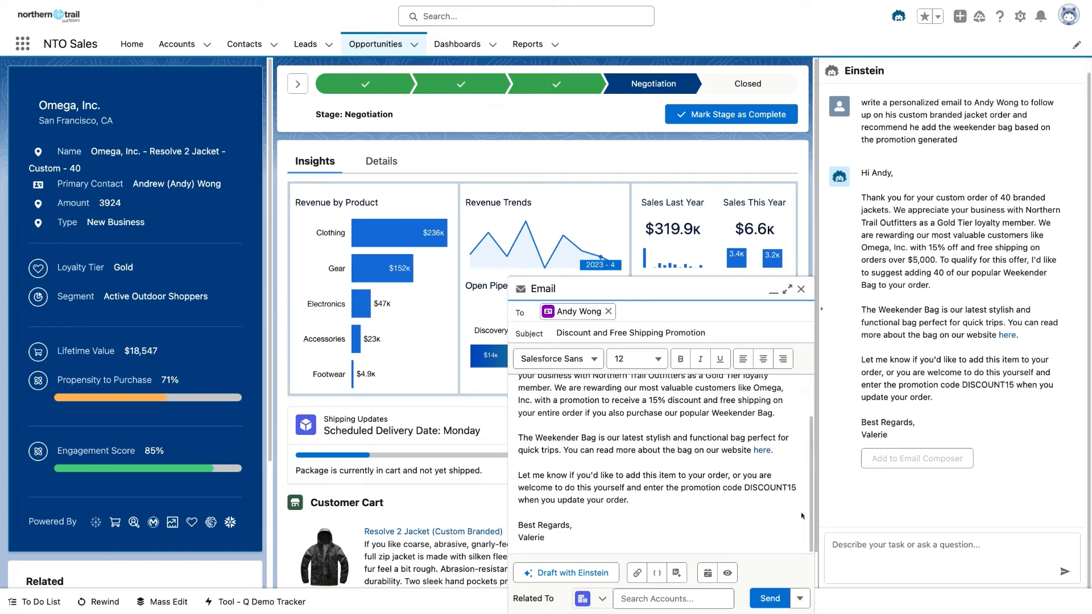
left_click(771, 598)
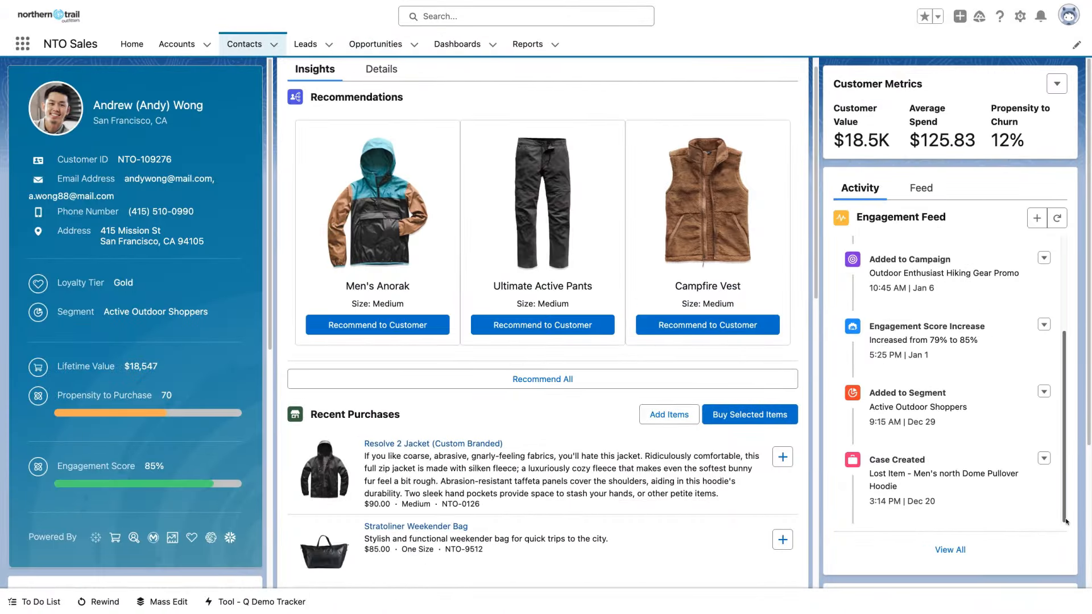
left_click_drag(1067, 521, 1067, 424)
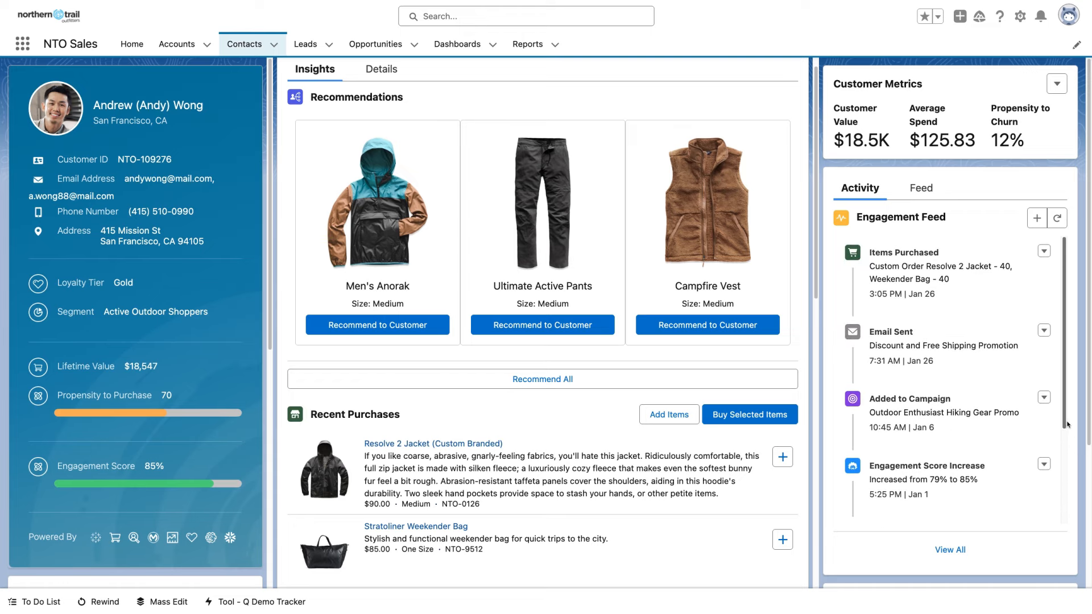